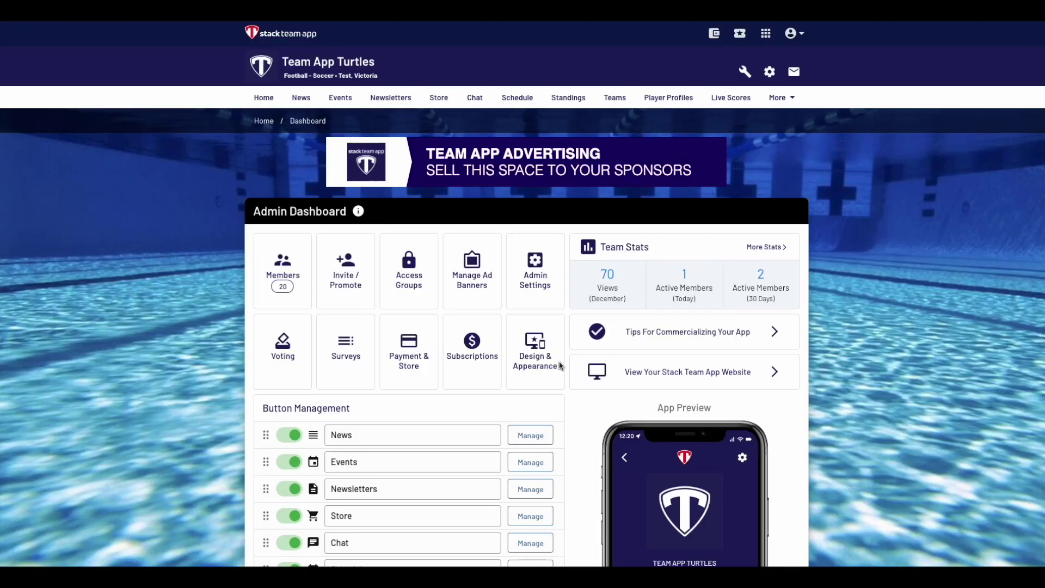
Open App Colors and Background and preview a green background hue, cancelling to keep #211E5C
{"action": "left_click", "coordinate": [536, 349]}
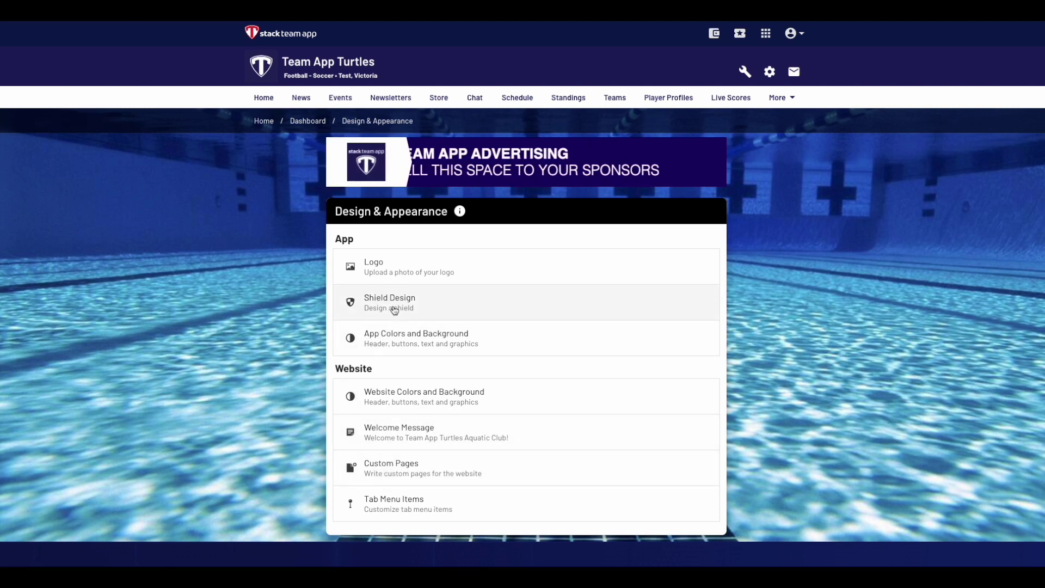
{"action": "left_click", "coordinate": [396, 339]}
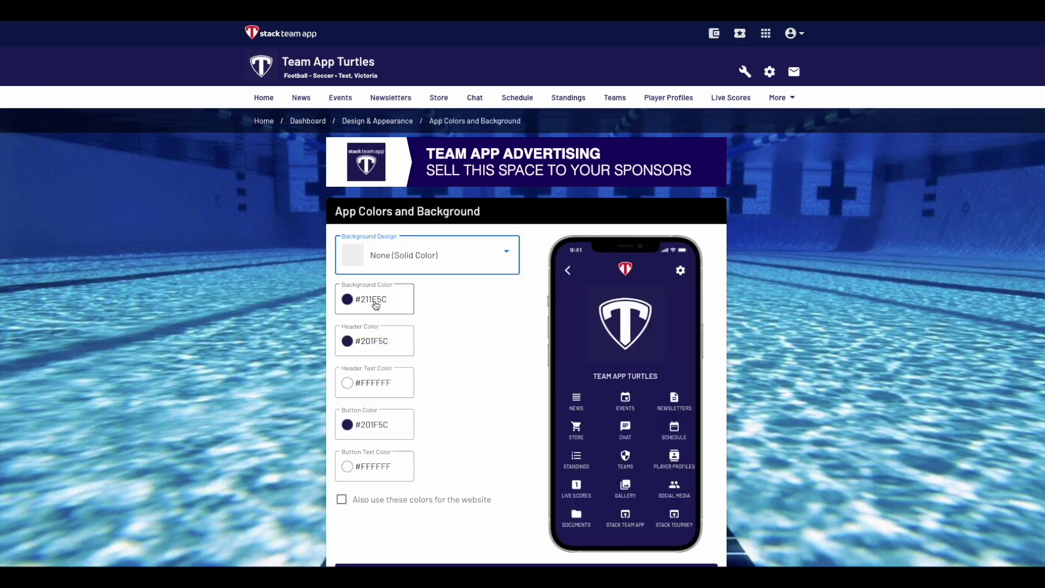
{"action": "left_click", "coordinate": [372, 299]}
{"action": "mouse_move", "coordinate": [560, 260]}
{"action": "left_mouse_down"}
{"action": "mouse_move", "coordinate": [518, 261]}
{"action": "mouse_move", "coordinate": [560, 260]}
{"action": "left_mouse_up"}
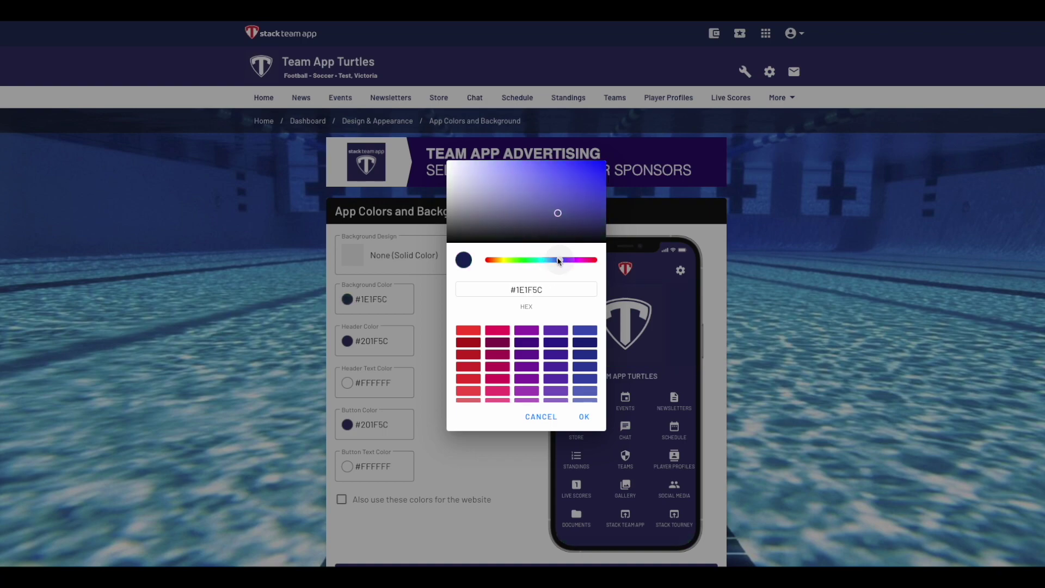
{"action": "left_click", "coordinate": [538, 417]}
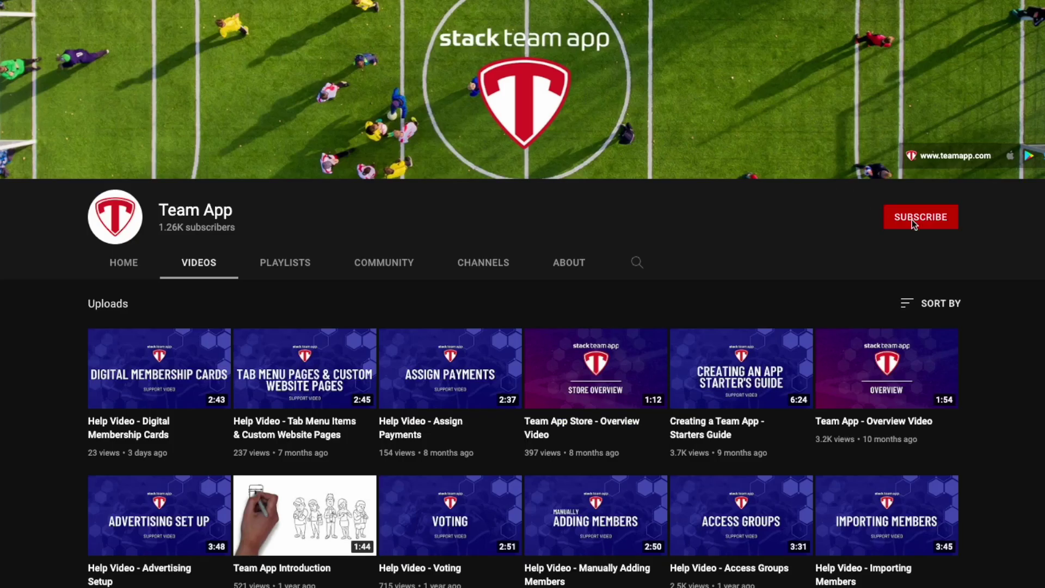
Subscribe to the Team App YouTube channel with bell notifications set to All
{"action": "left_click", "coordinate": [915, 220]}
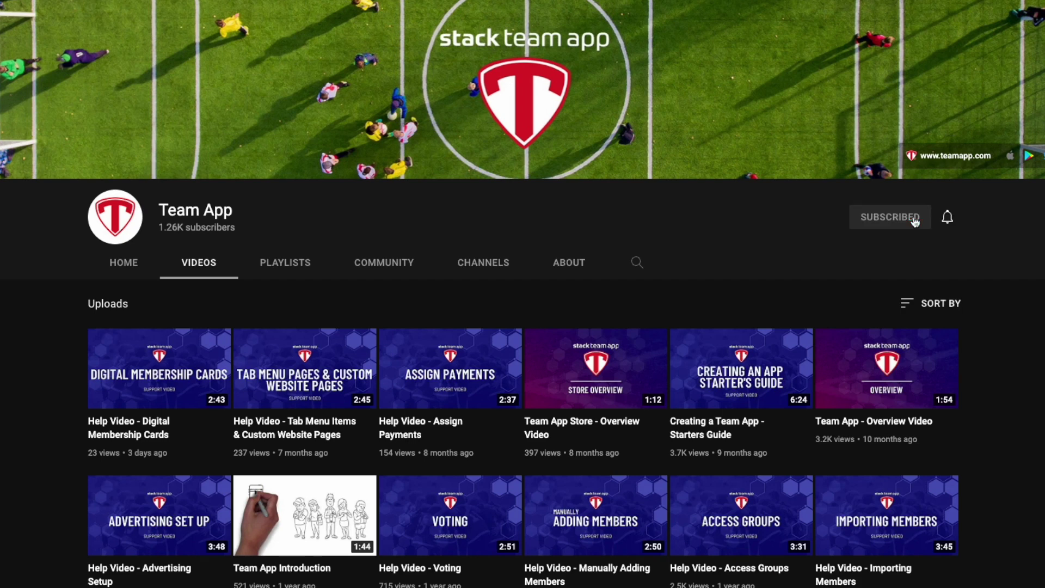
{"action": "left_click", "coordinate": [948, 218]}
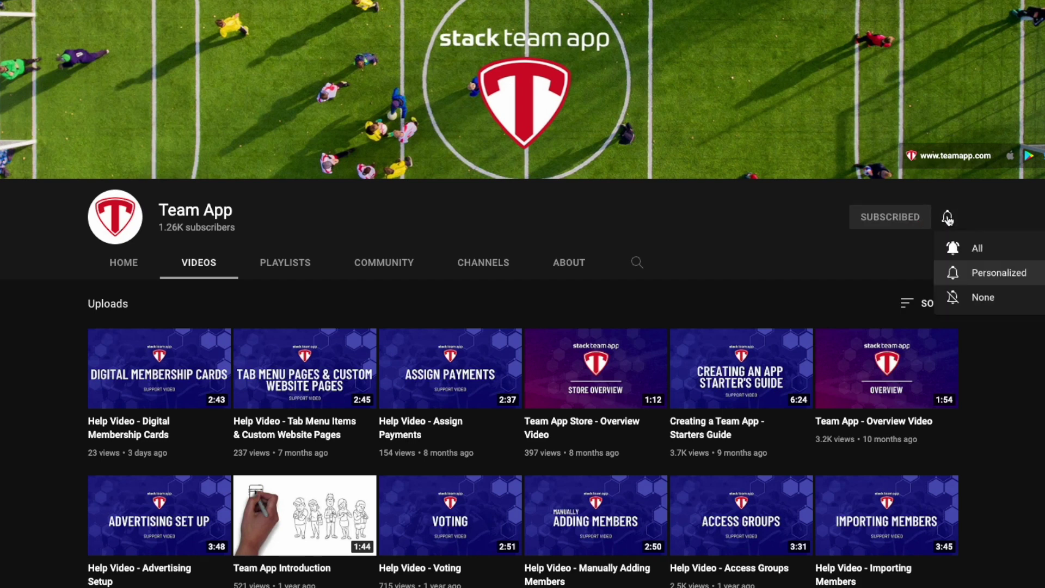
{"action": "left_click", "coordinate": [954, 249]}
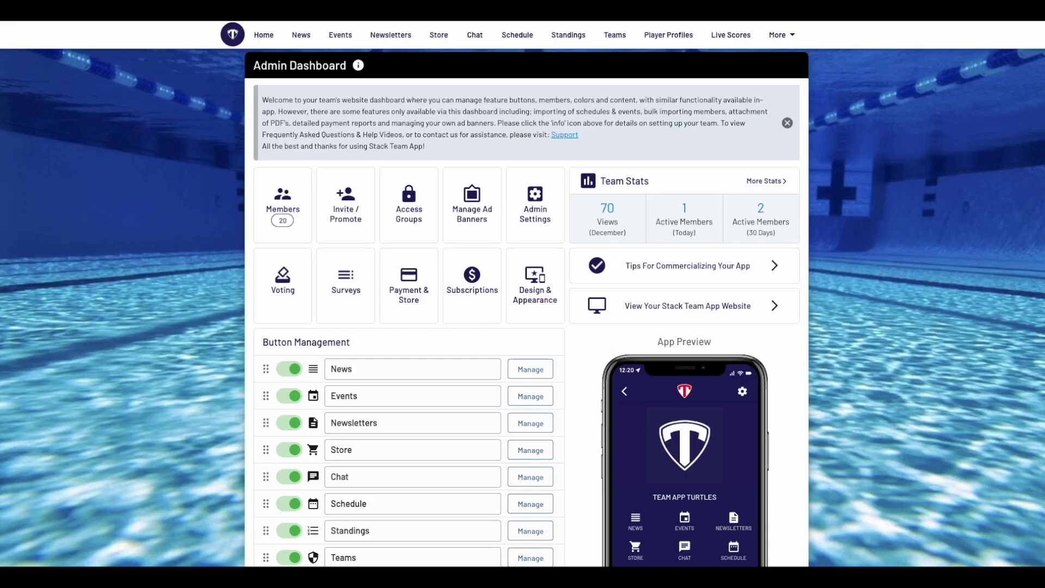
Open the Design & Appearance tile from the Team App Turtles Admin Dashboard
{"action": "left_click", "coordinate": [537, 288]}
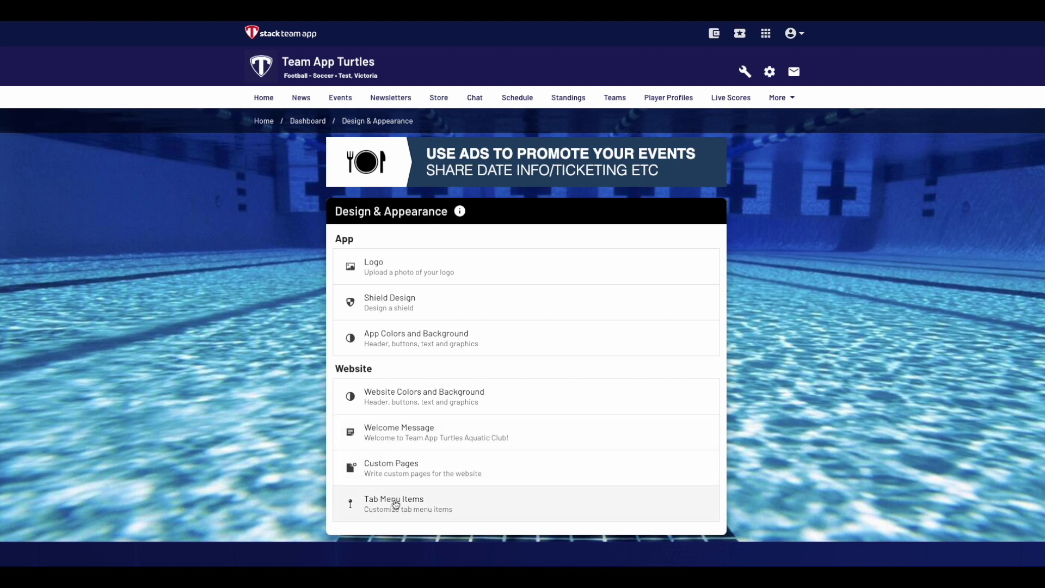
{"action": "left_click", "coordinate": [388, 472]}
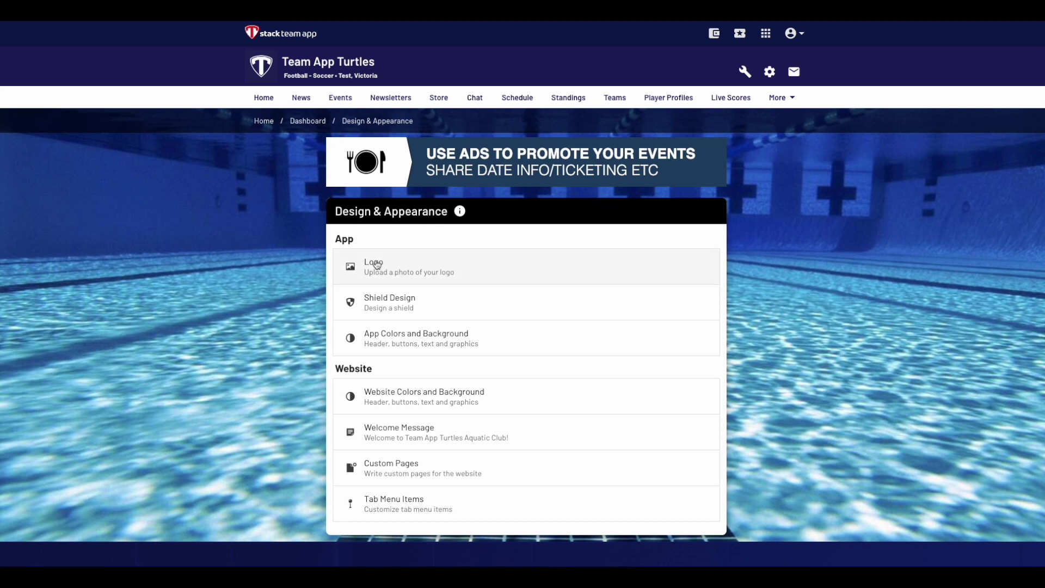
{"action": "left_click", "coordinate": [375, 264]}
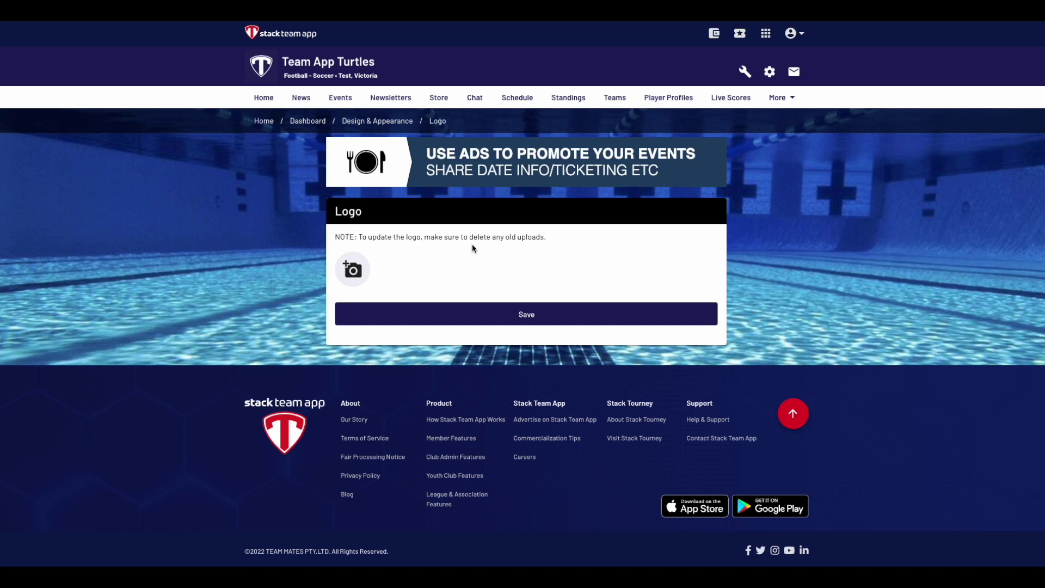
{"action": "key", "text": "alt+Left"}
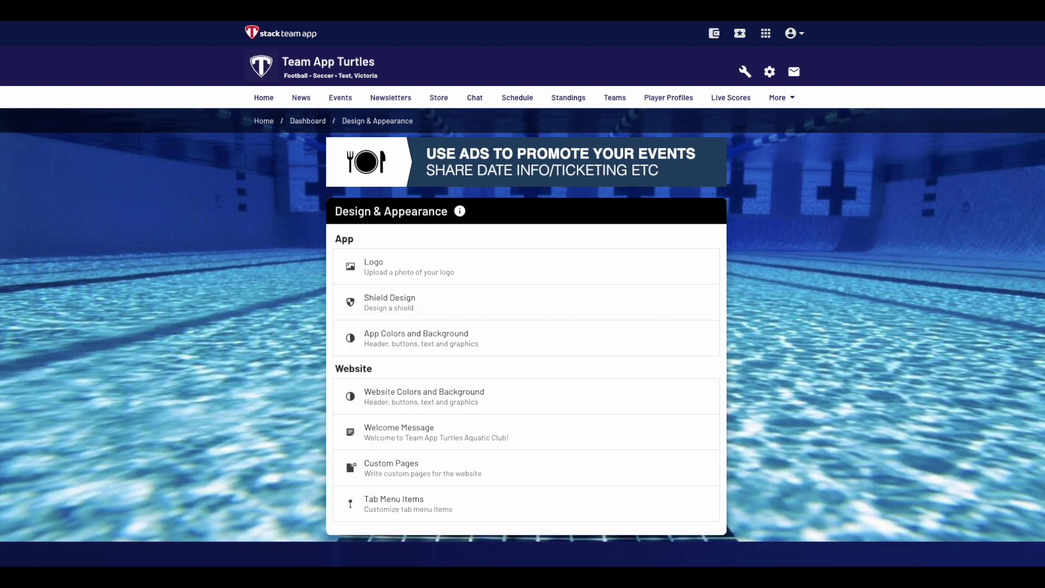
Choose Design #5 in the Shield Design settings
{"action": "left_click", "coordinate": [386, 302]}
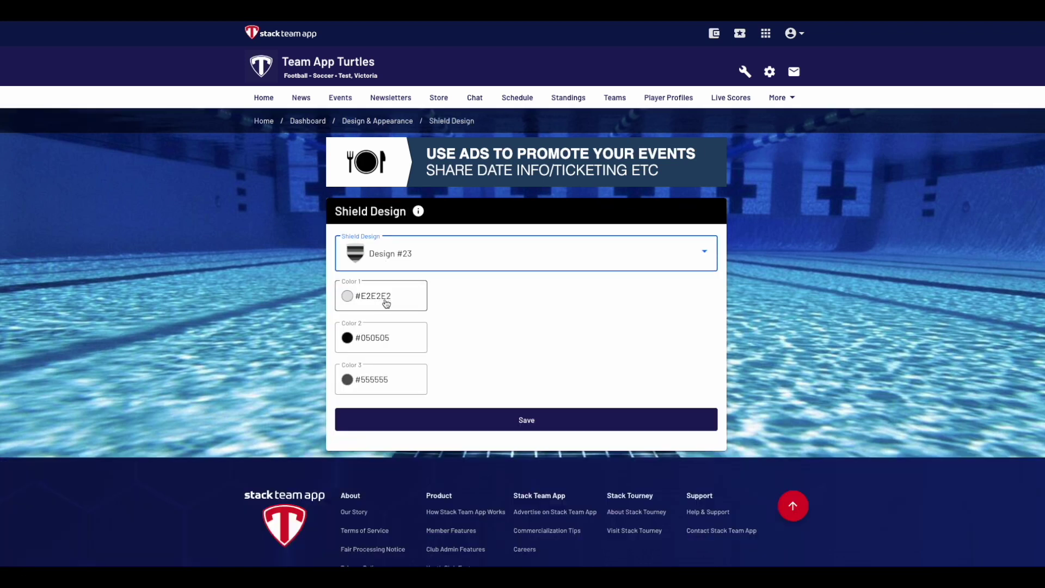
{"action": "left_click", "coordinate": [384, 263]}
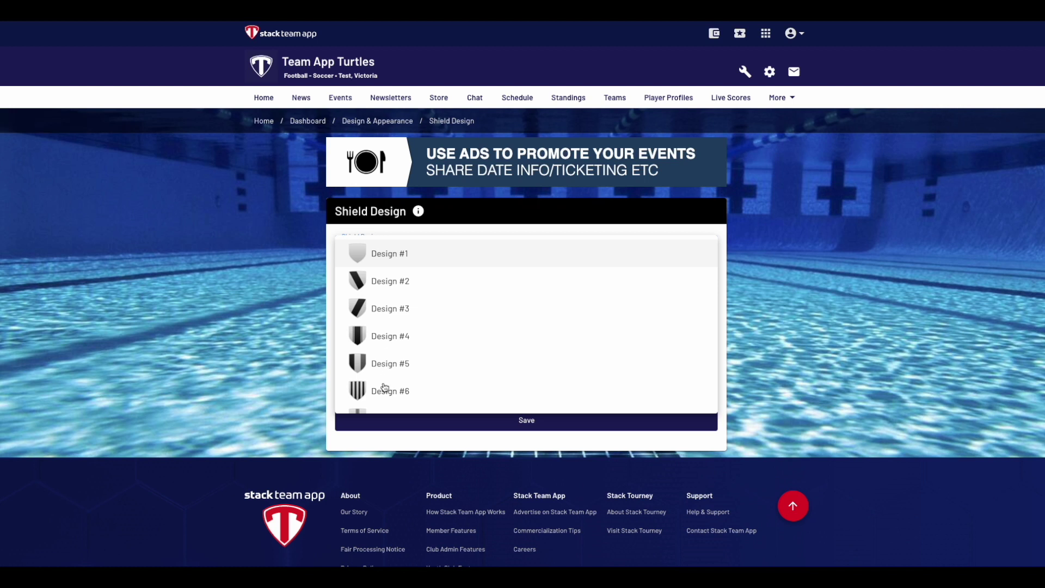
{"action": "left_click", "coordinate": [383, 366]}
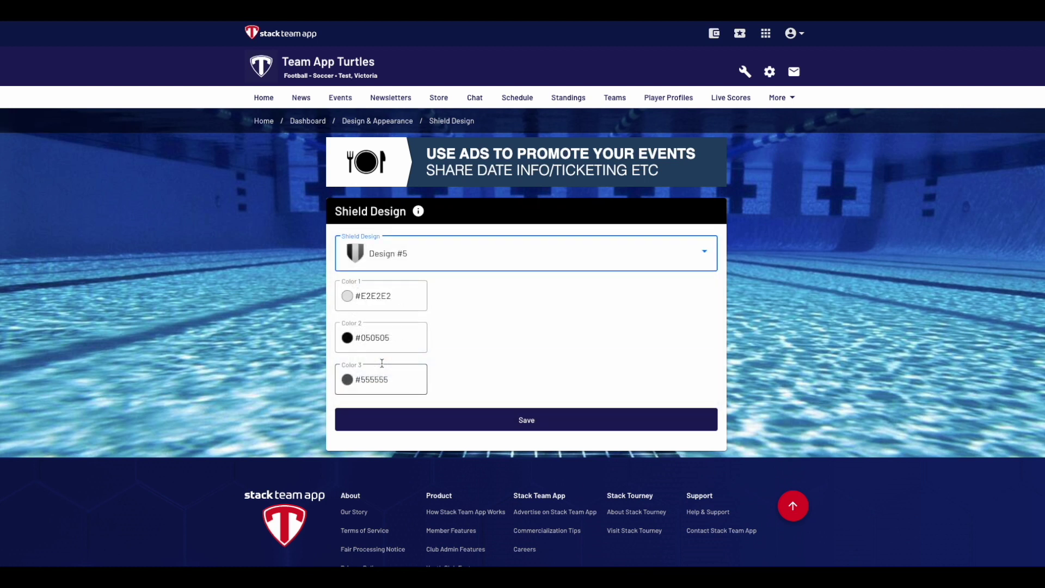
Leave shield Colors 1 and 2 unchanged and save the Design #5 shield
{"action": "left_click", "coordinate": [365, 297]}
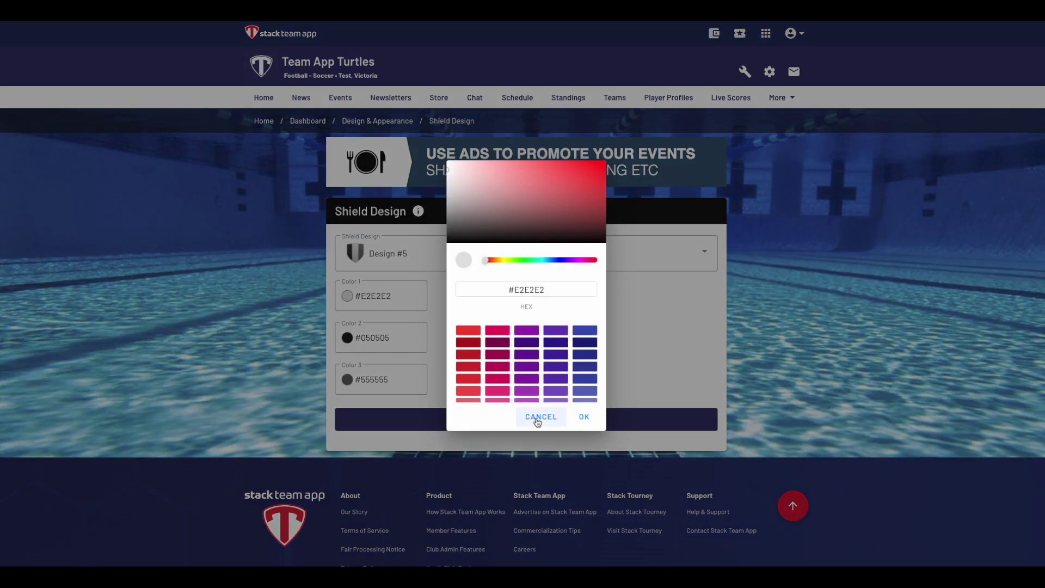
{"action": "left_click", "coordinate": [537, 420]}
{"action": "left_click", "coordinate": [417, 340]}
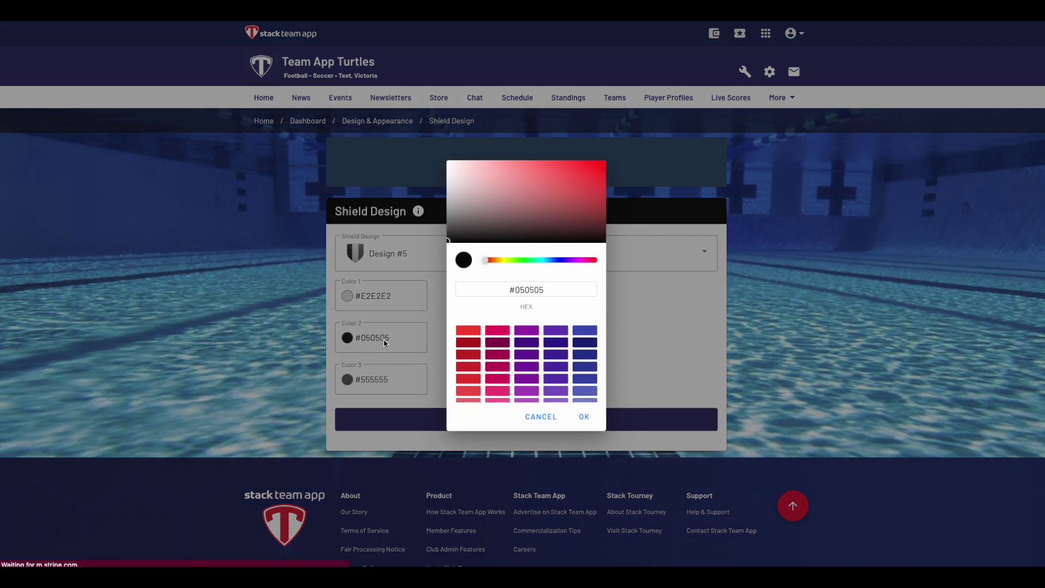
{"action": "left_click", "coordinate": [540, 417]}
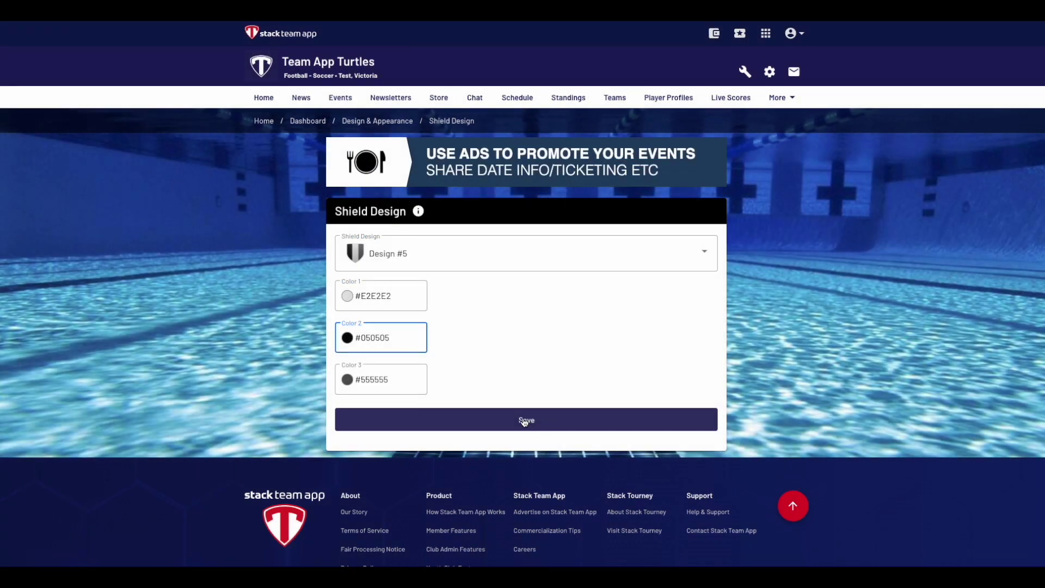
{"action": "left_click", "coordinate": [527, 422]}
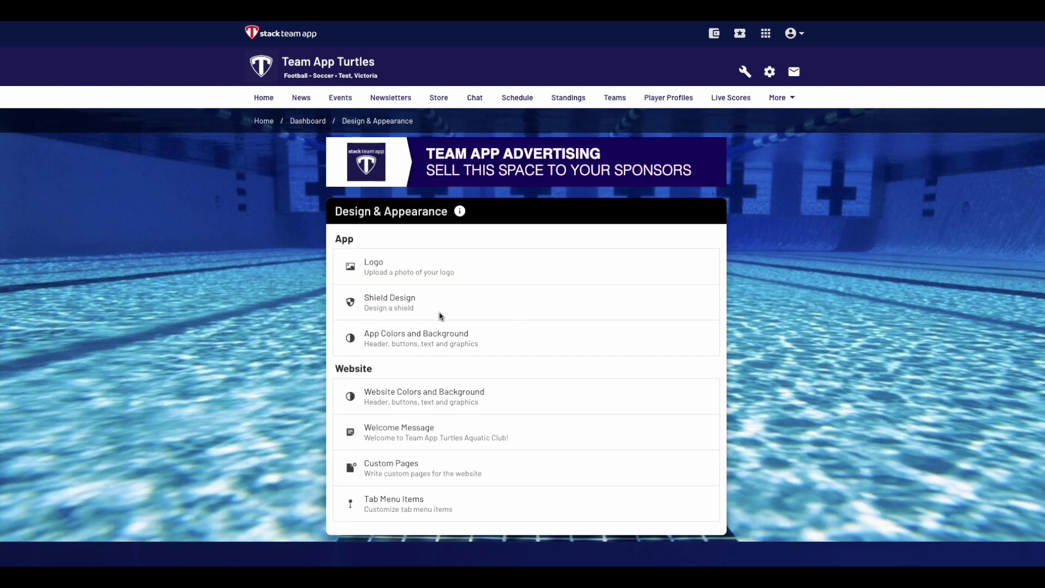
Keep the plain solid-colour background and apply the app colours to the website too
{"action": "left_click", "coordinate": [392, 336]}
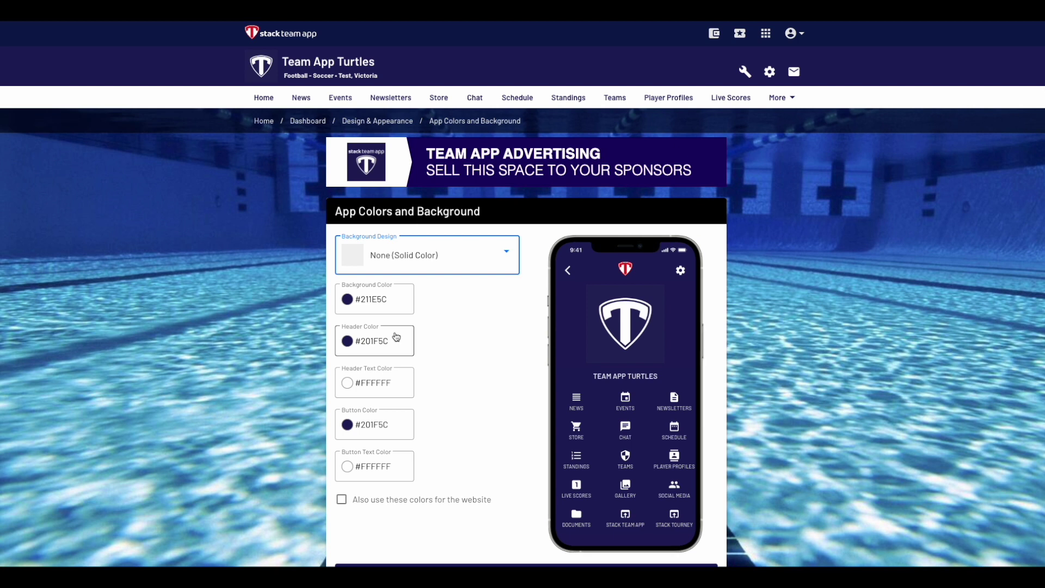
{"action": "left_click", "coordinate": [383, 255]}
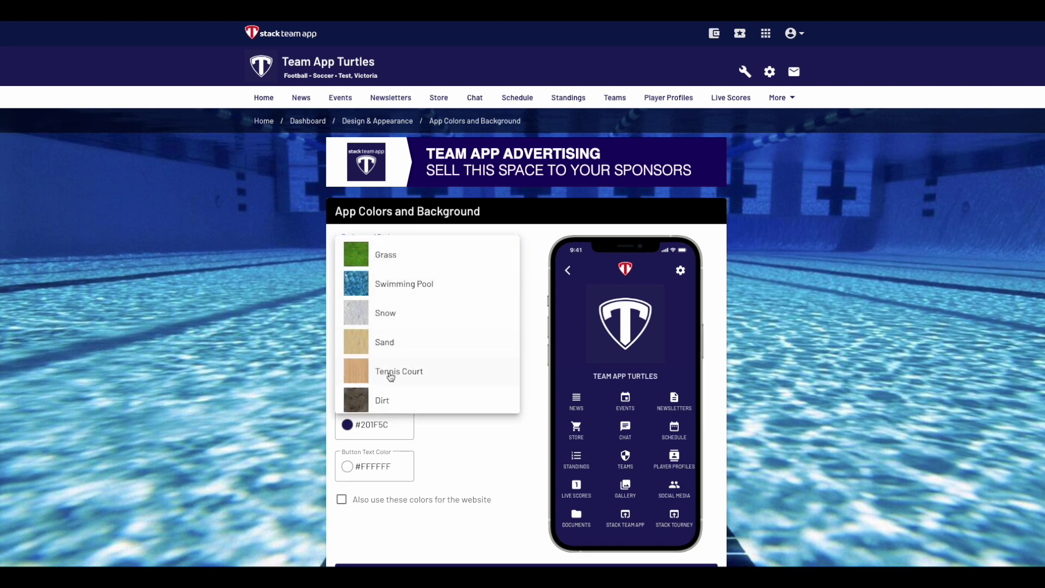
{"action": "left_click", "coordinate": [459, 436]}
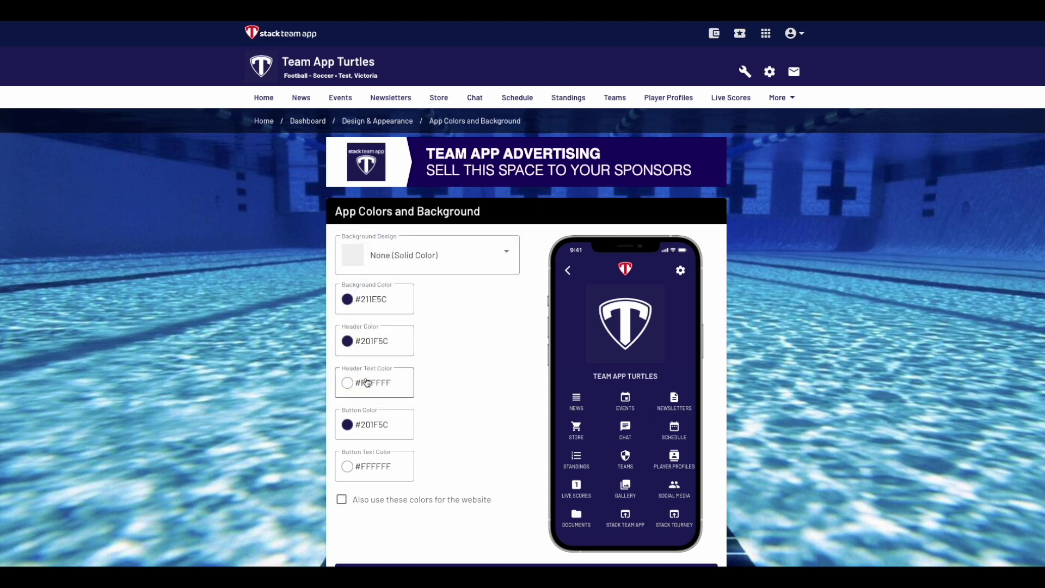
{"action": "left_click", "coordinate": [369, 467]}
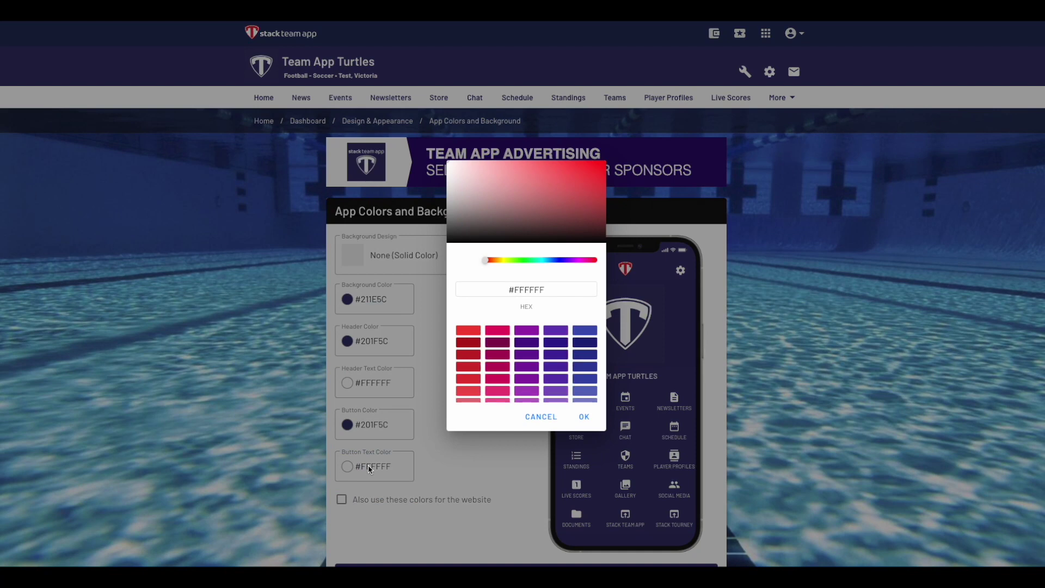
{"action": "left_click", "coordinate": [539, 418]}
{"action": "left_click", "coordinate": [415, 501]}
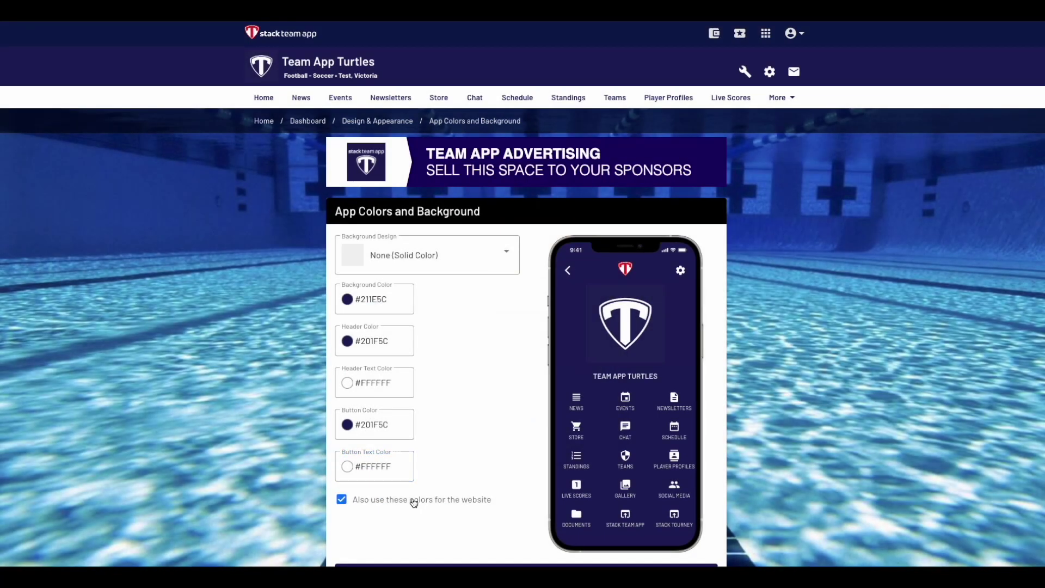
Set the app Background Color to magenta #B7229A and save the colour settings
{"action": "scroll", "coordinate": [495, 442], "scroll_direction": "down", "scroll_amount": 2}
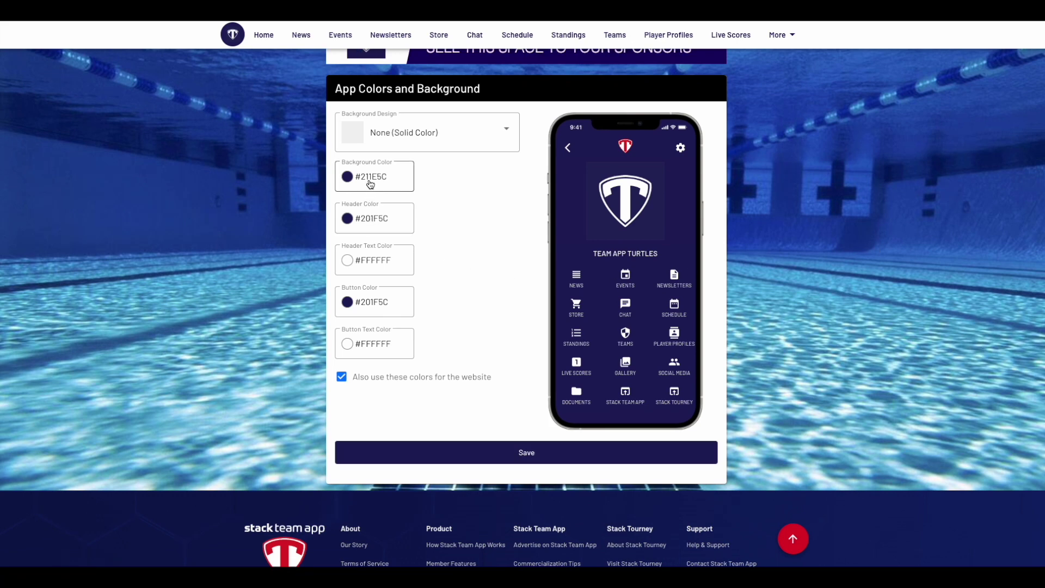
{"action": "left_click", "coordinate": [368, 178]}
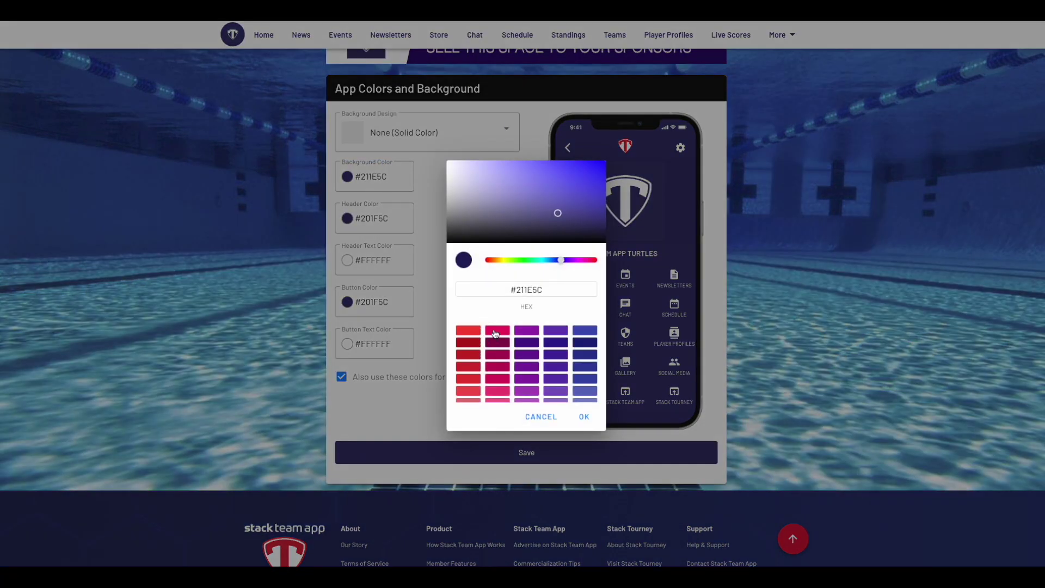
{"action": "left_click", "coordinate": [496, 330]}
{"action": "left_click_drag", "start_coordinate": [592, 261], "coordinate": [581, 259]}
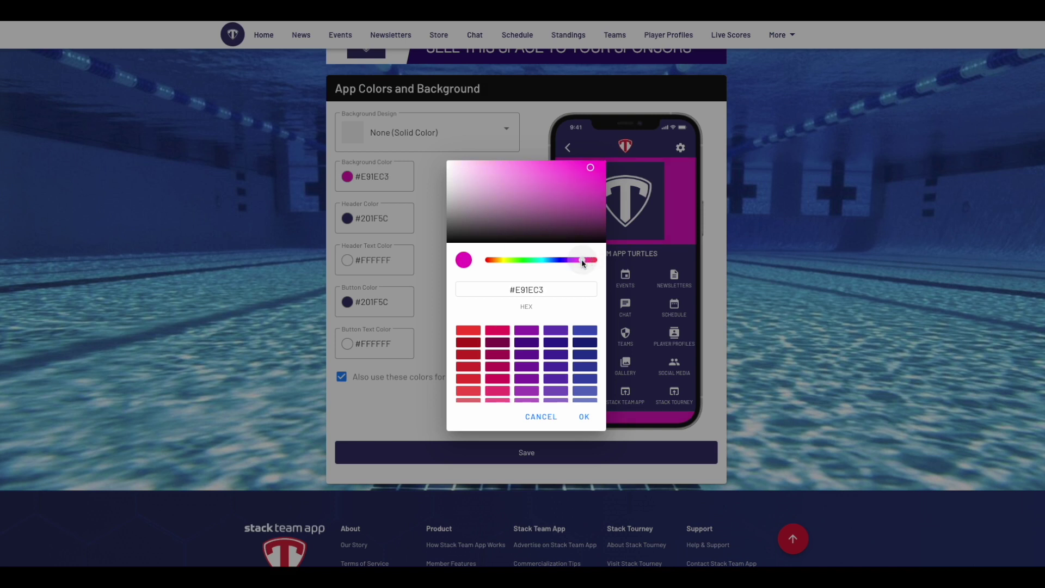
{"action": "left_click_drag", "start_coordinate": [591, 170], "coordinate": [581, 184]}
{"action": "left_click", "coordinate": [583, 416]}
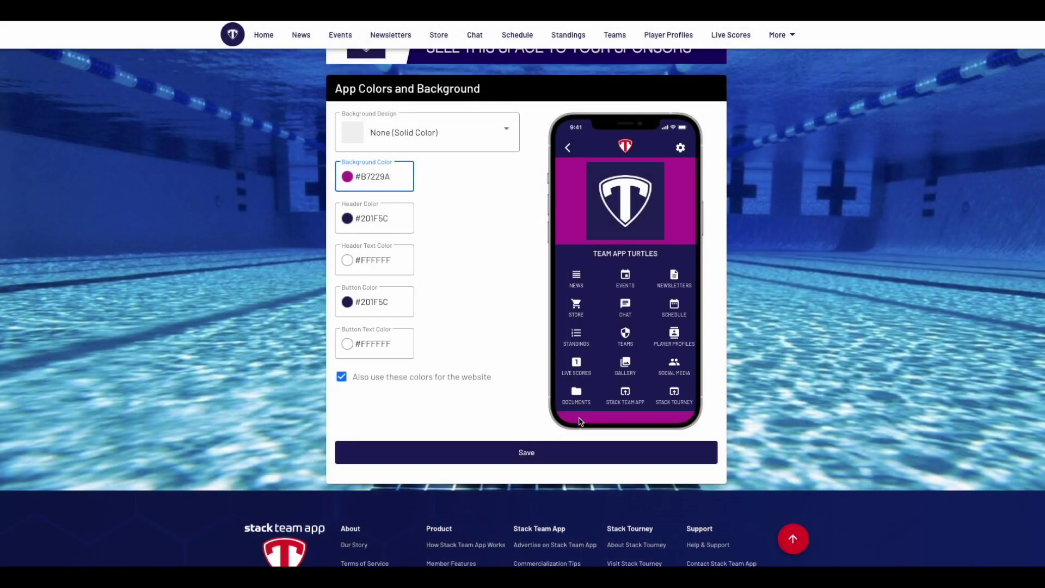
{"action": "left_click", "coordinate": [527, 452]}
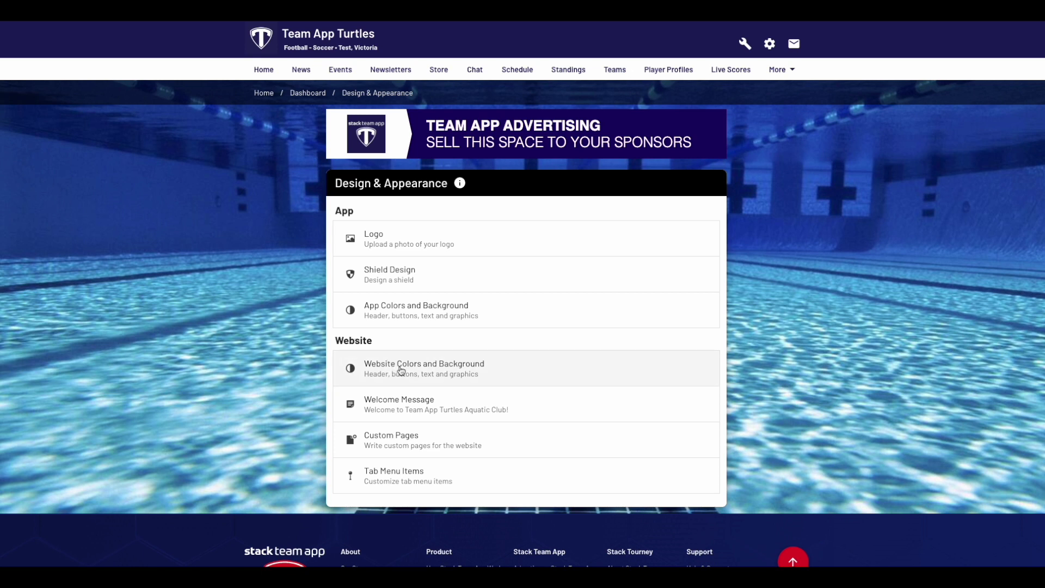
{"action": "left_click", "coordinate": [400, 370]}
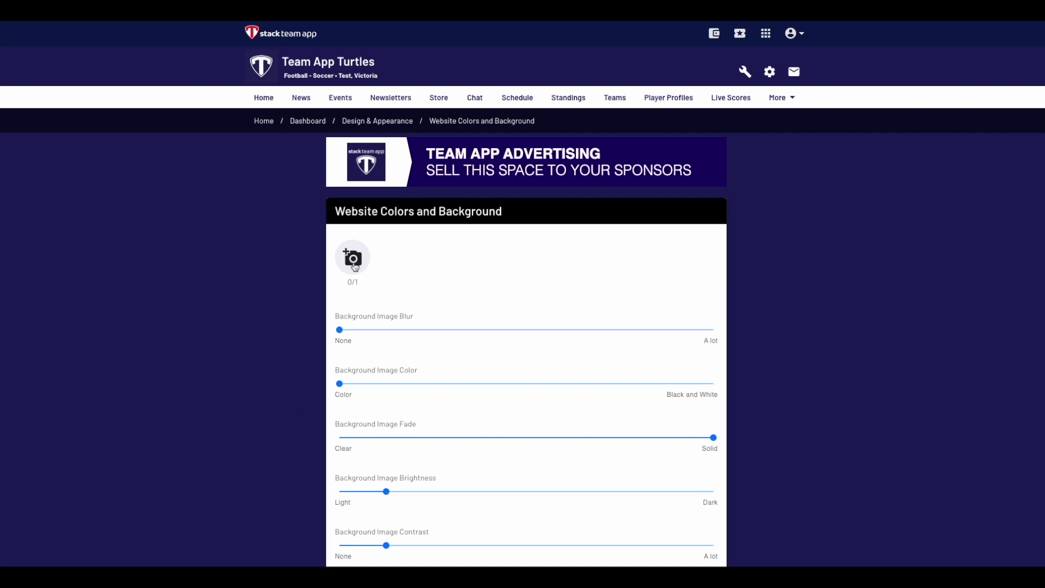
{"action": "mouse_move", "coordinate": [339, 329]}
{"action": "left_mouse_down"}
{"action": "mouse_move", "coordinate": [438, 331]}
{"action": "mouse_move", "coordinate": [341, 333]}
{"action": "left_mouse_up"}
{"action": "scroll", "coordinate": [293, 392], "scroll_direction": "down", "scroll_amount": 1}
{"action": "scroll", "coordinate": [292, 392], "scroll_direction": "down", "scroll_amount": 5}
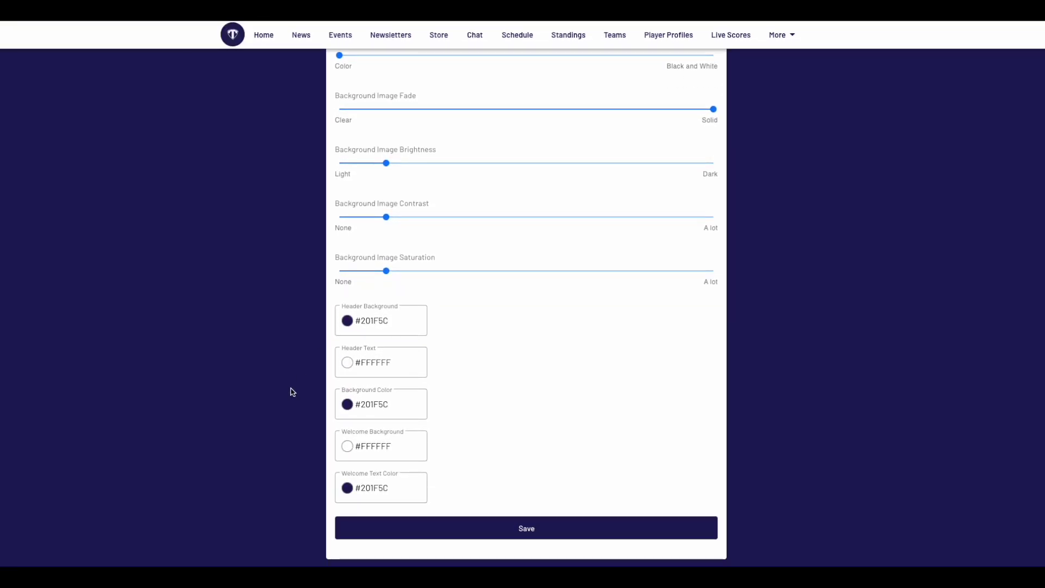
{"action": "left_click", "coordinate": [520, 526]}
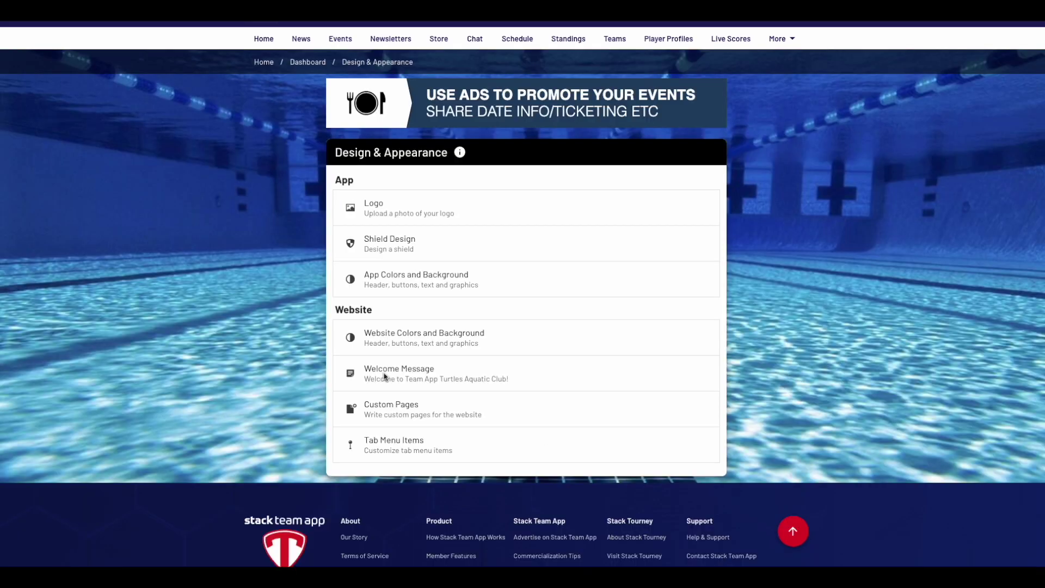
Toggle the Welcome Message off and back on, reviewing its 'Welcome to Team App Turtles Aquatic Club!' fields
{"action": "left_click", "coordinate": [392, 372]}
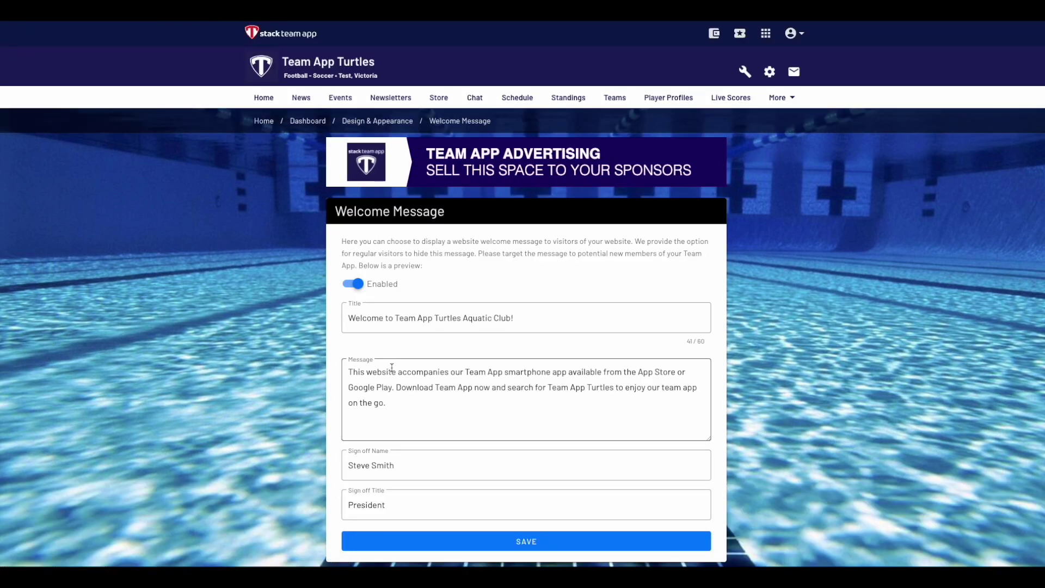
{"action": "scroll", "coordinate": [391, 368], "scroll_direction": "down", "scroll_amount": 2}
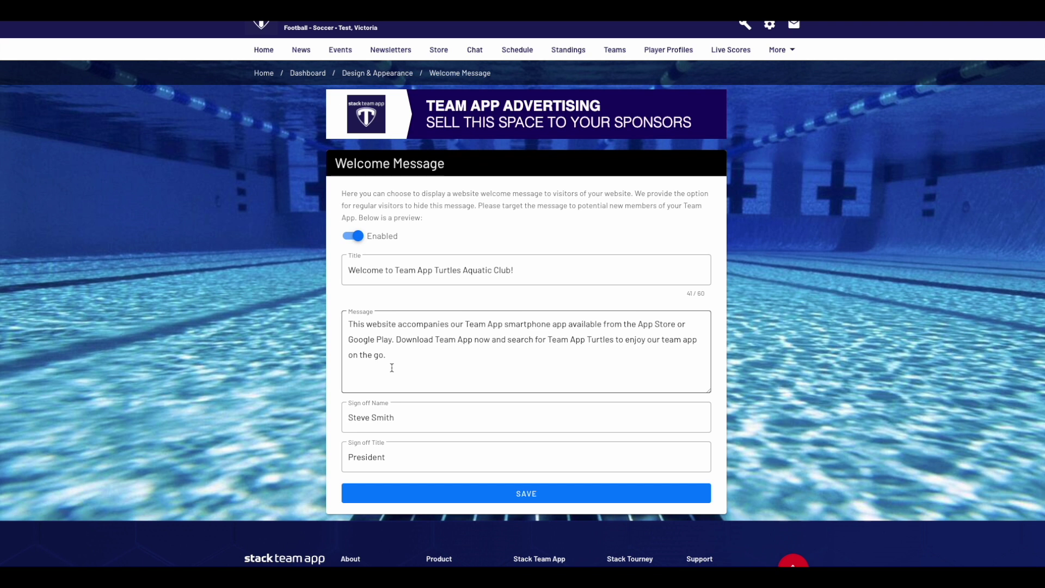
{"action": "left_click", "coordinate": [349, 237]}
{"action": "left_click", "coordinate": [349, 238]}
{"action": "scroll", "coordinate": [371, 331], "scroll_direction": "down", "scroll_amount": 1}
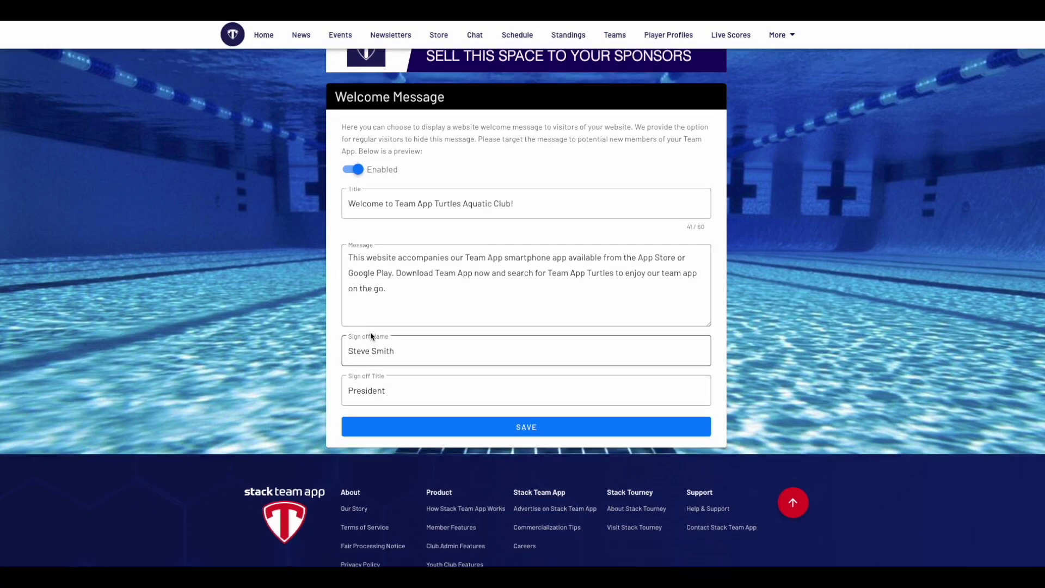